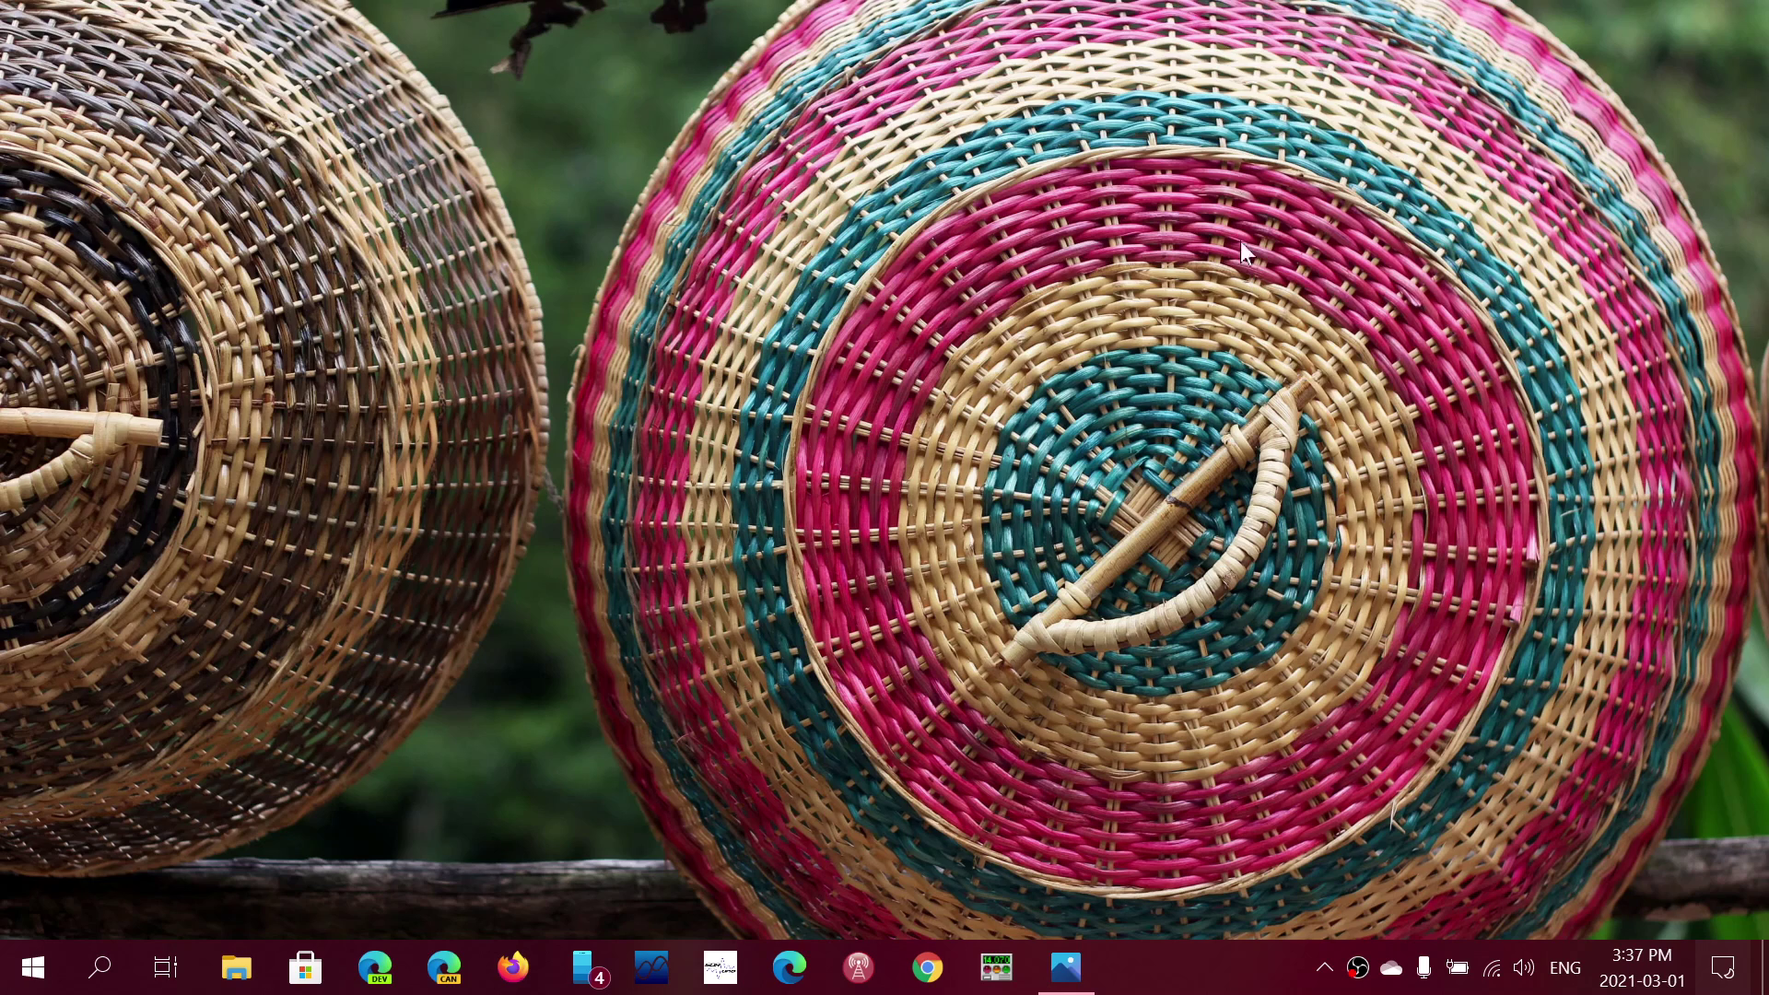
Go from the Action Center's All settings to the System section's Display page.
{"action": "left_click", "coordinate": [1723, 968]}
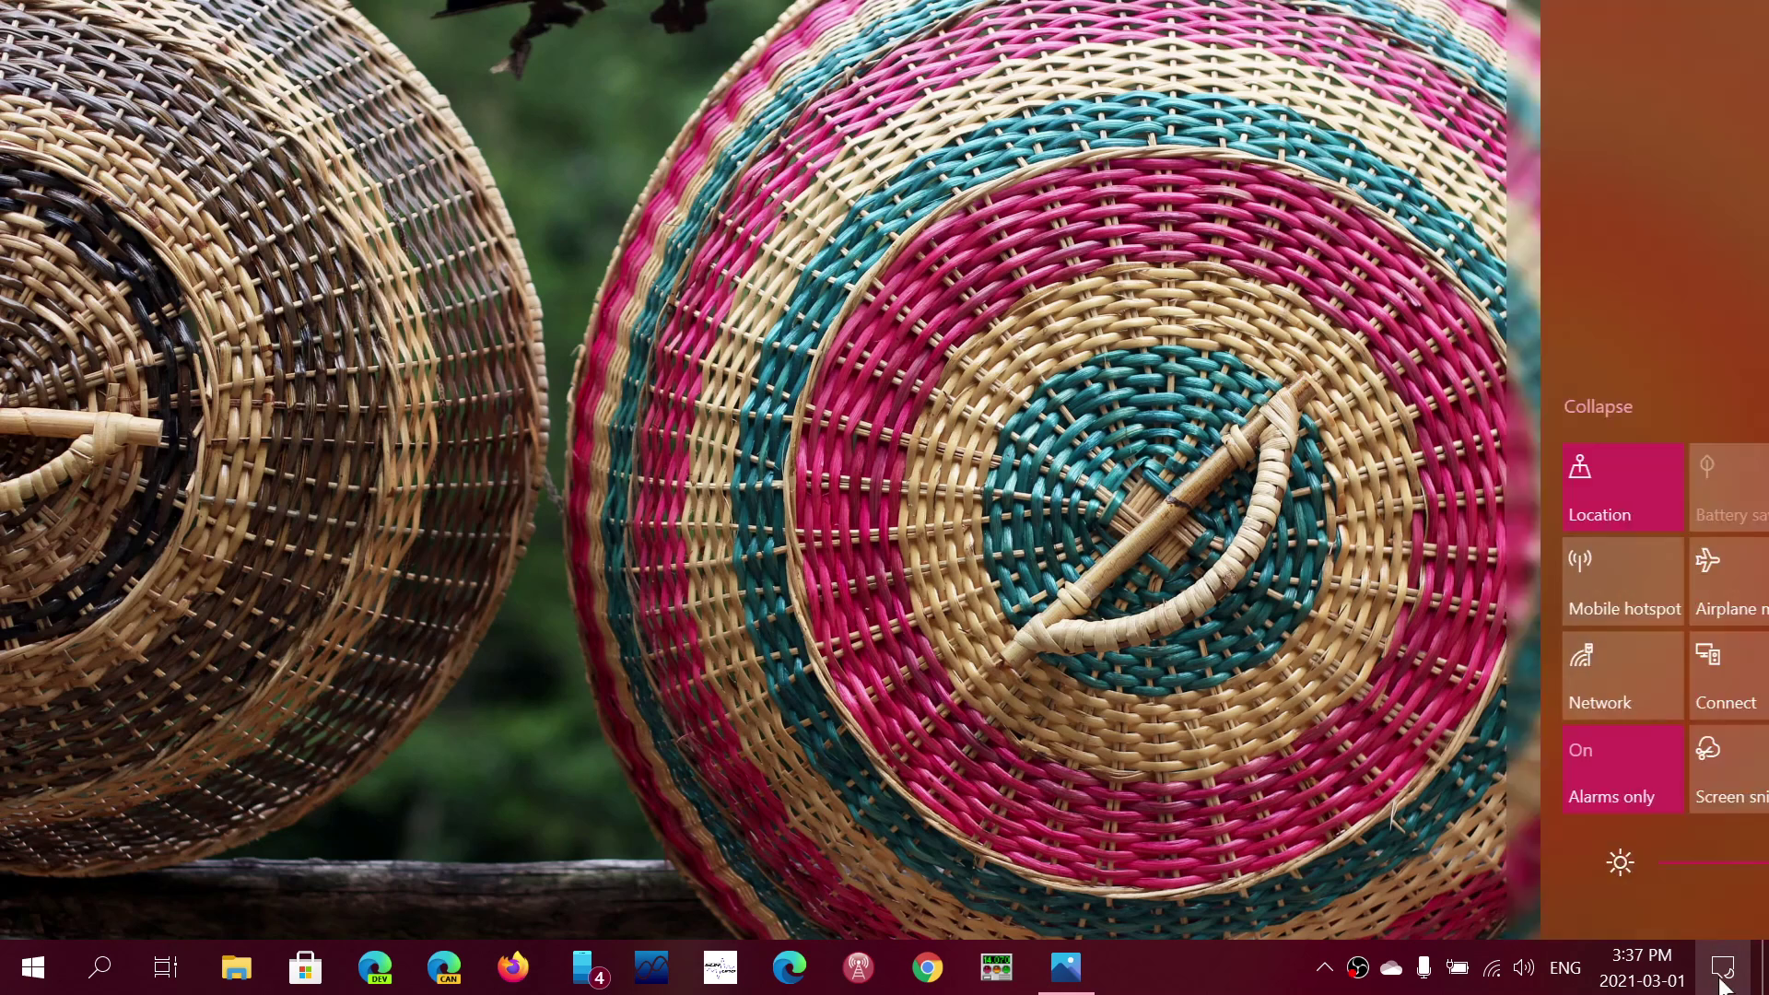
{"action": "left_click", "coordinate": [1689, 588]}
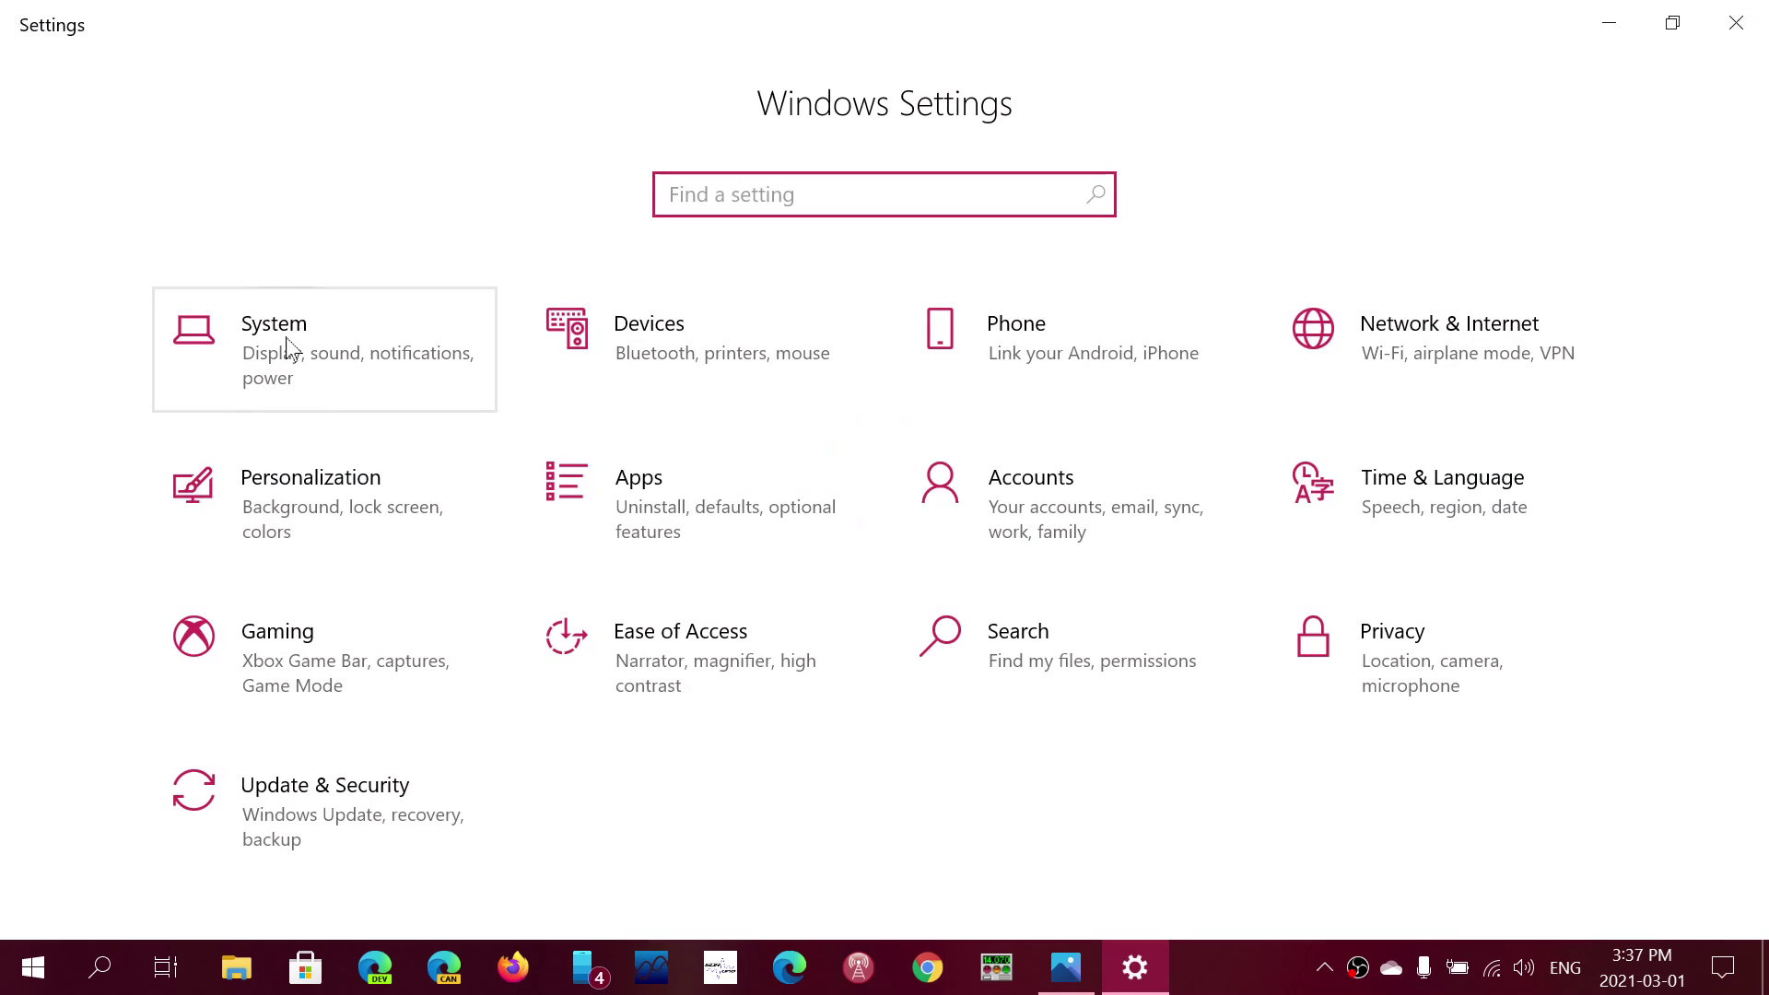
{"action": "left_click", "coordinate": [286, 337]}
{"action": "scroll", "coordinate": [332, 717], "scroll_direction": "down", "scroll_amount": 3}
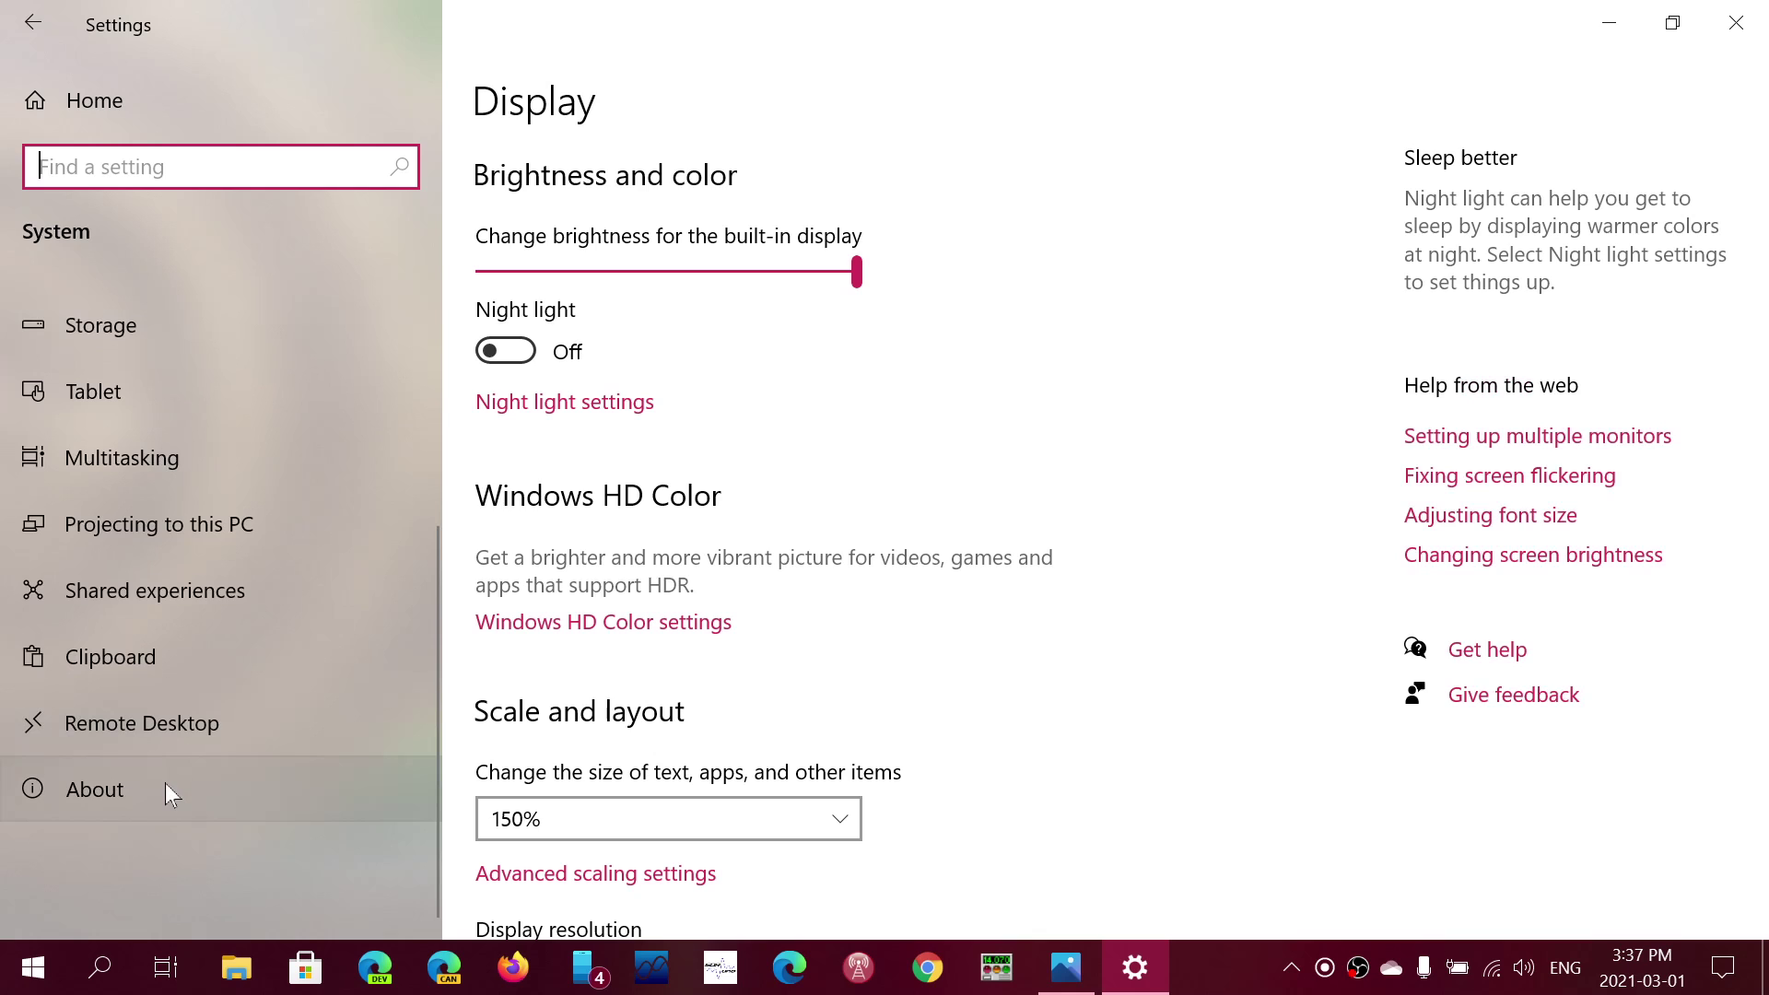
View the saved 'about page.png' screenshot of the About page in Photos.
{"action": "left_click", "coordinate": [1068, 965]}
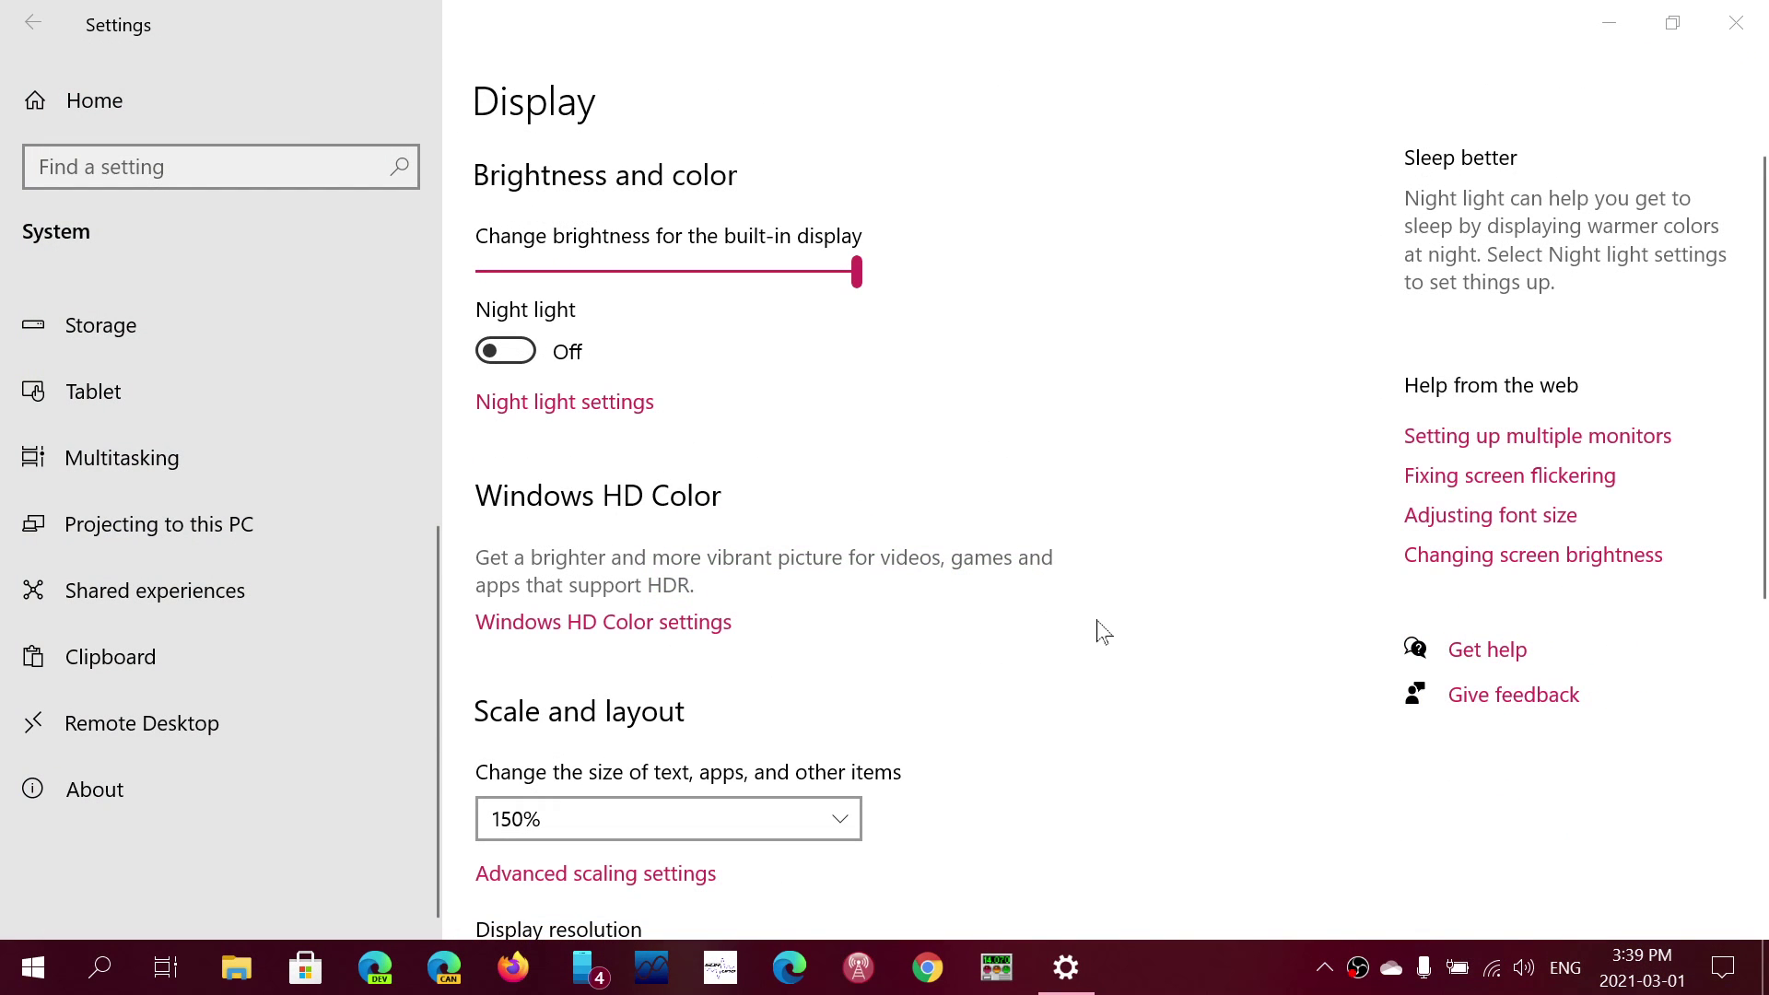
Close the Settings window to return to the bare desktop.
{"action": "left_click", "coordinate": [1738, 23]}
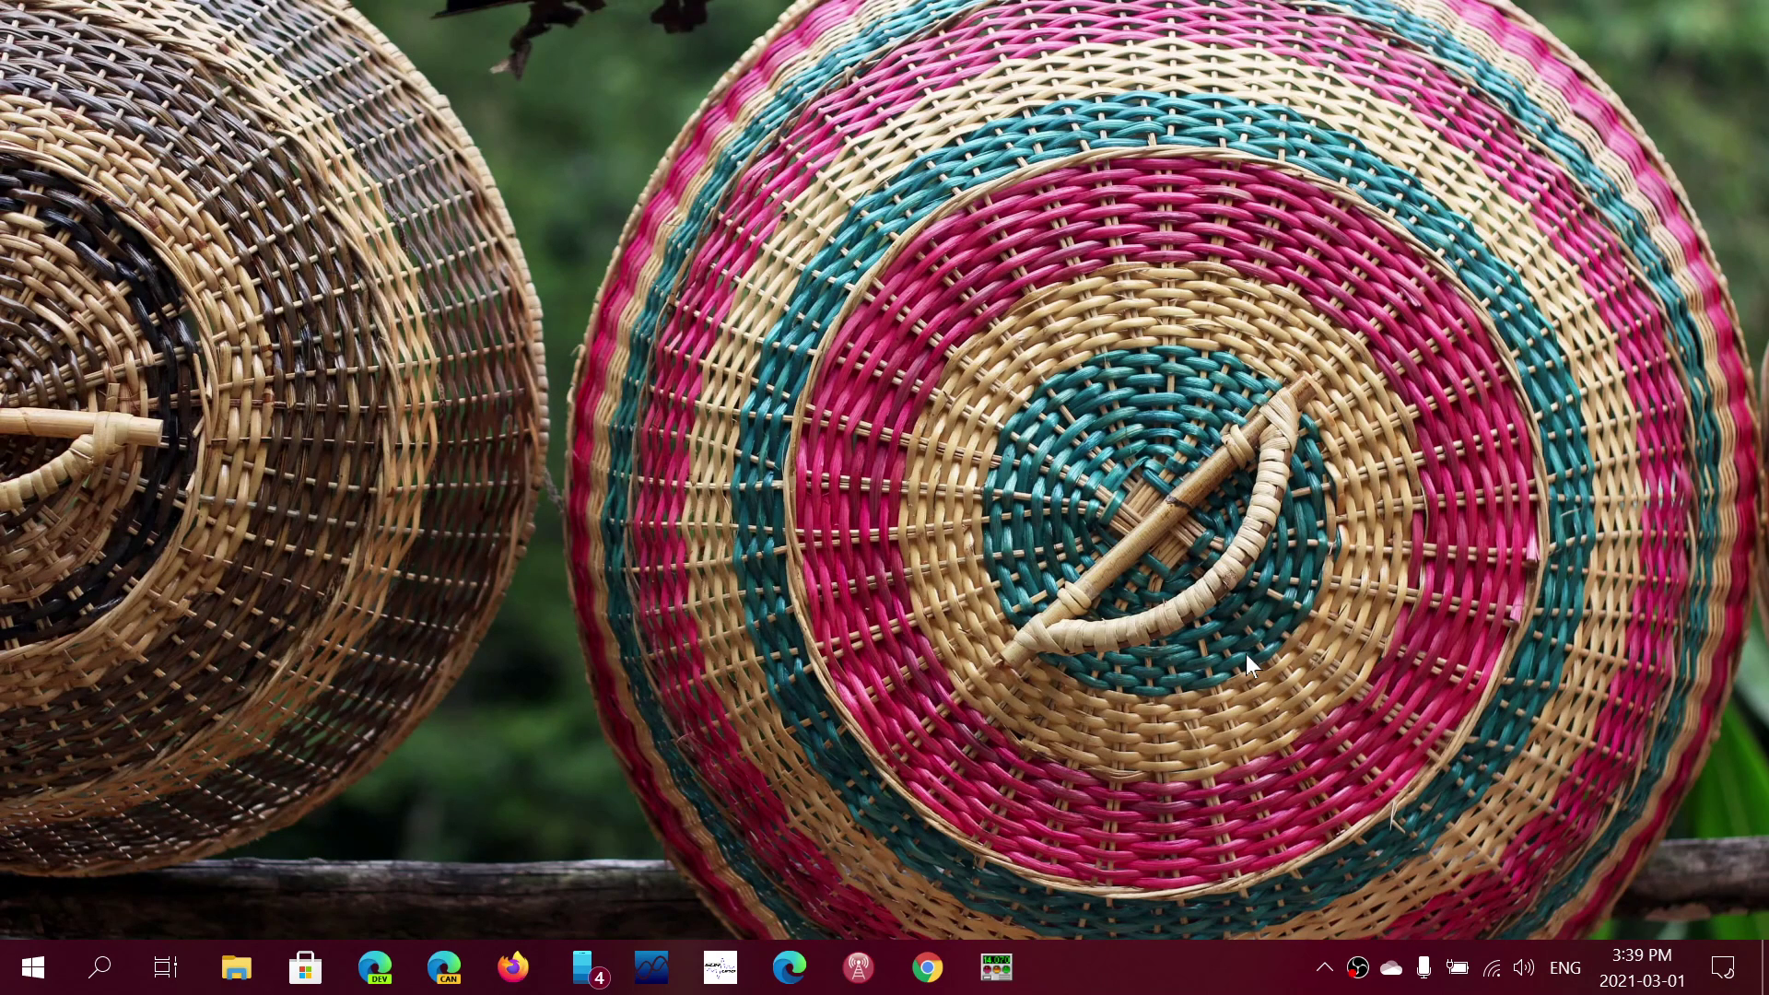